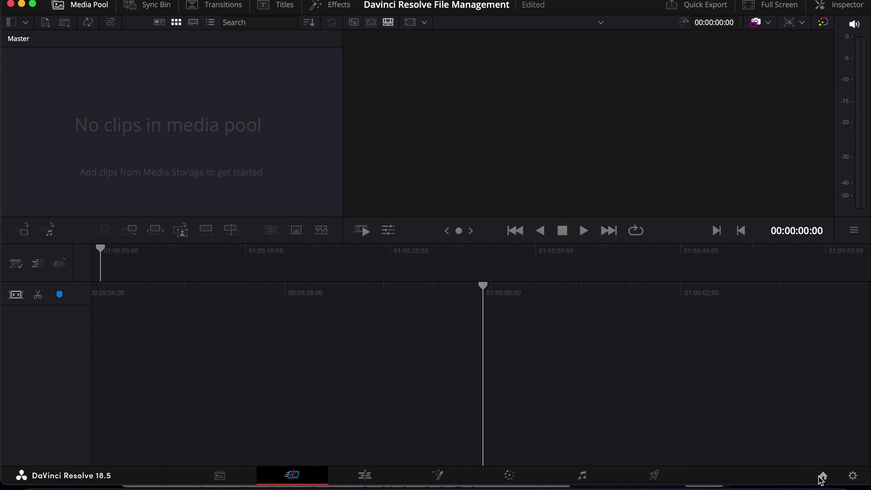
From the Project Manager, create and open a new project named 'DaVinci Resolve 2024'
left_click(824, 479)
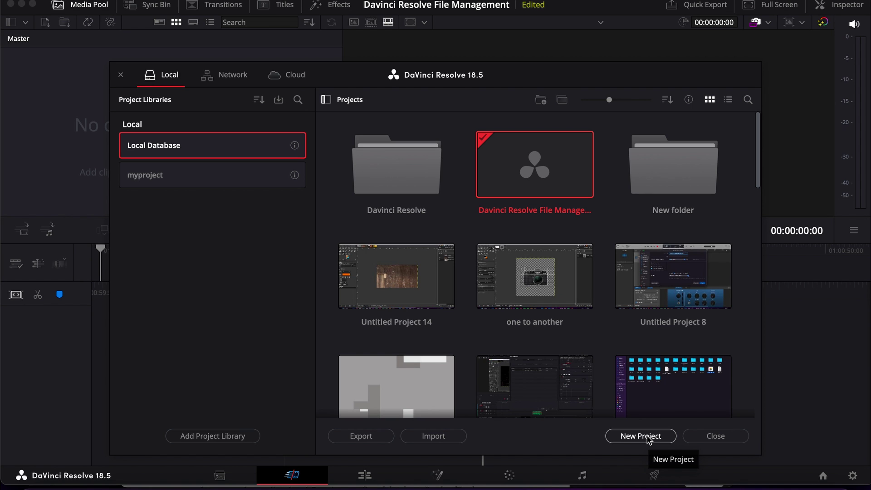
right_click(461, 216)
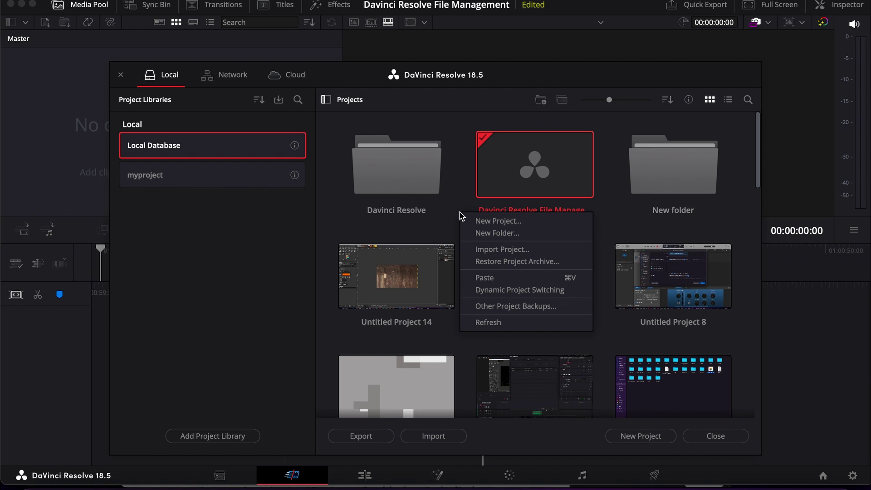
left_click(499, 221)
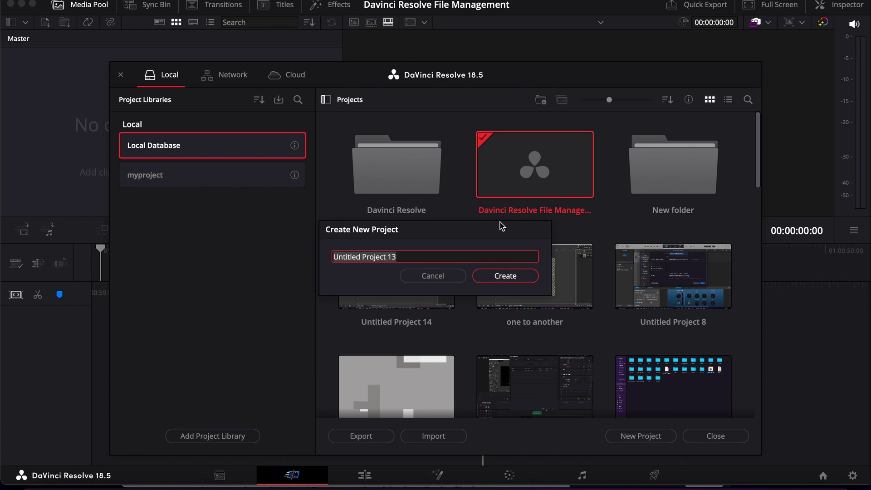
type("Da")
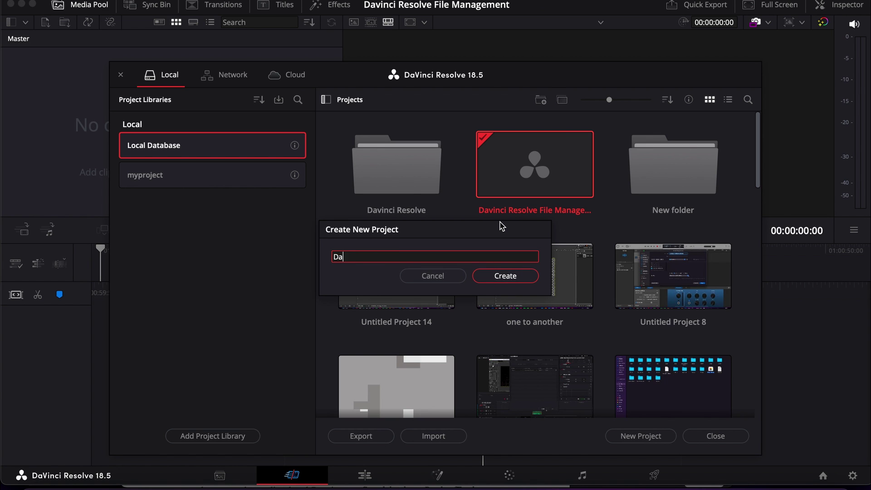
type("Vinci Resolve 2024")
key("Return")
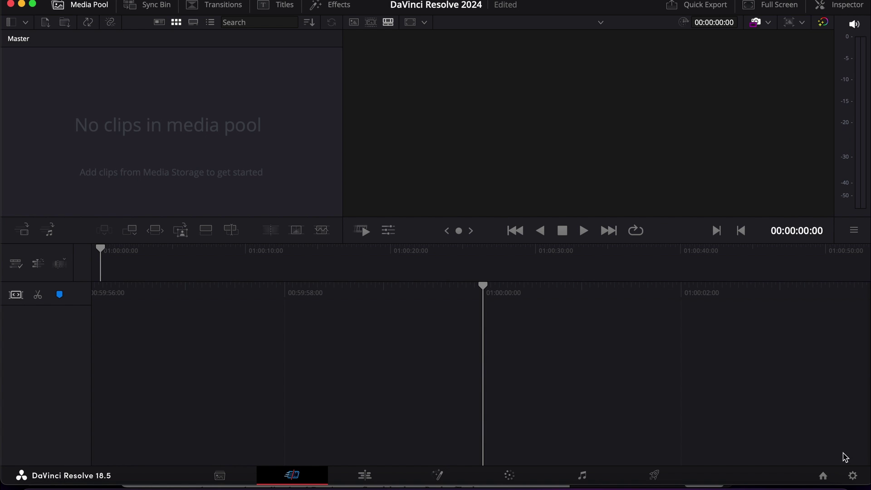
Create a Project Manager folder named 'Davinci Resolve 2024', listed as 'Davinci Resolve 2024-1'
left_click(823, 475)
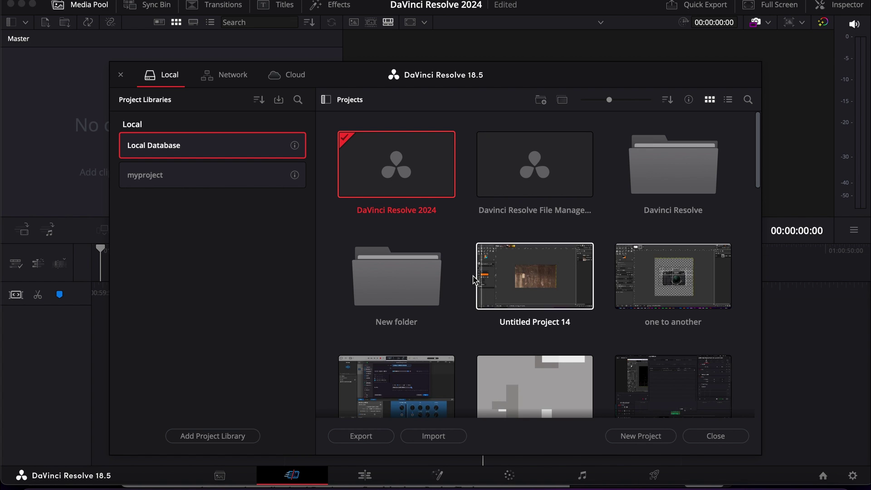
right_click(459, 226)
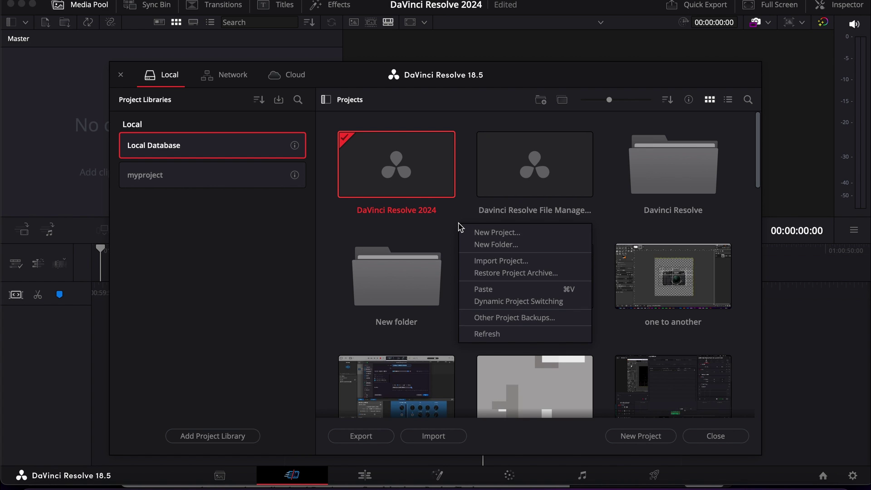
left_click(508, 247)
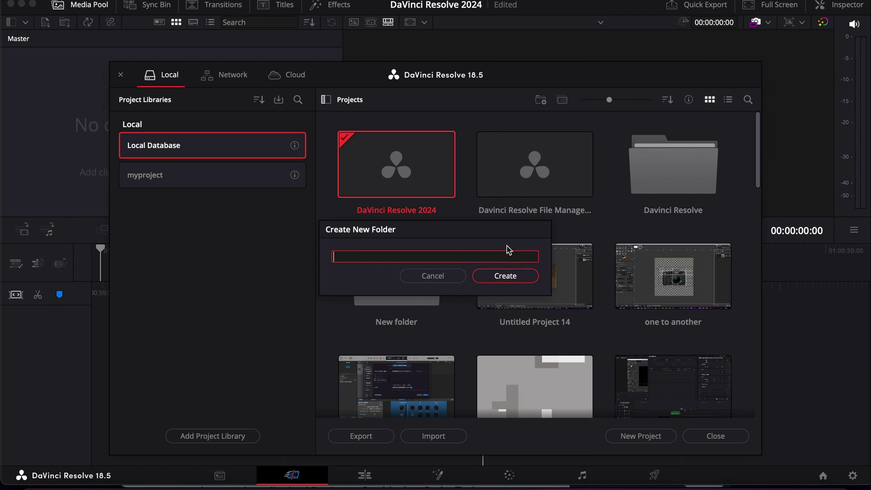
type("N")
key("BackSpace")
type("Davinci Resolve 2024")
key("Return")
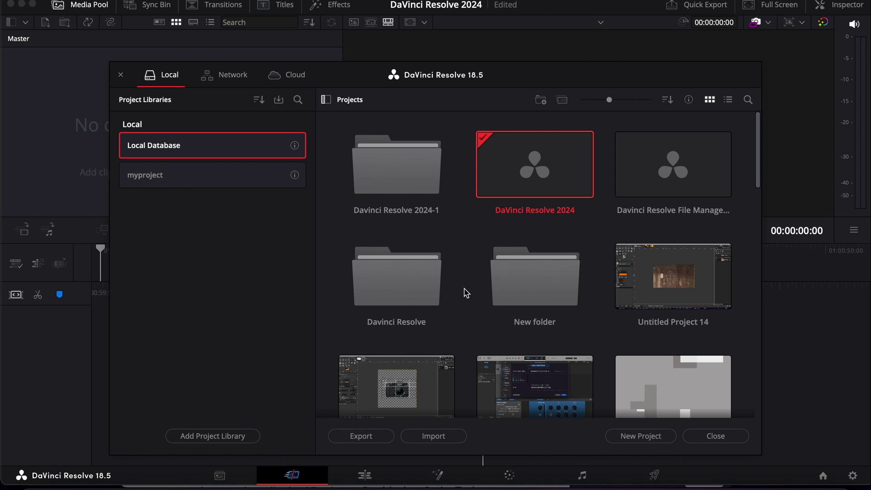
Drag the Untitled Project 14 thumbnail onto the 'Davinci Resolve 2024-1' folder
scroll(633, 358, "down", 1)
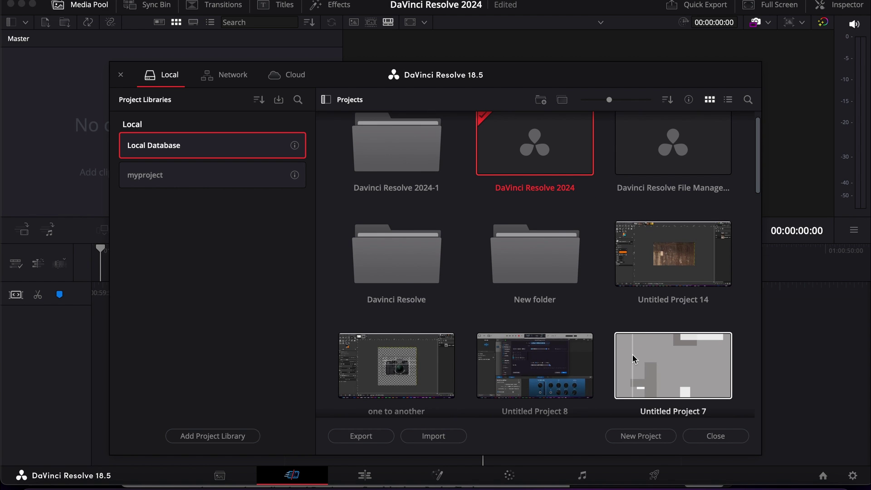
scroll(634, 358, "up", 1)
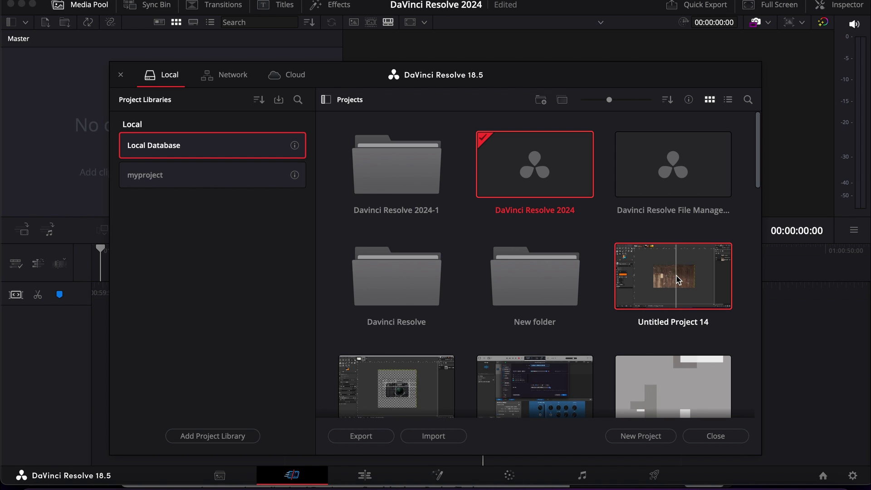
left_click_drag(673, 277, 399, 180)
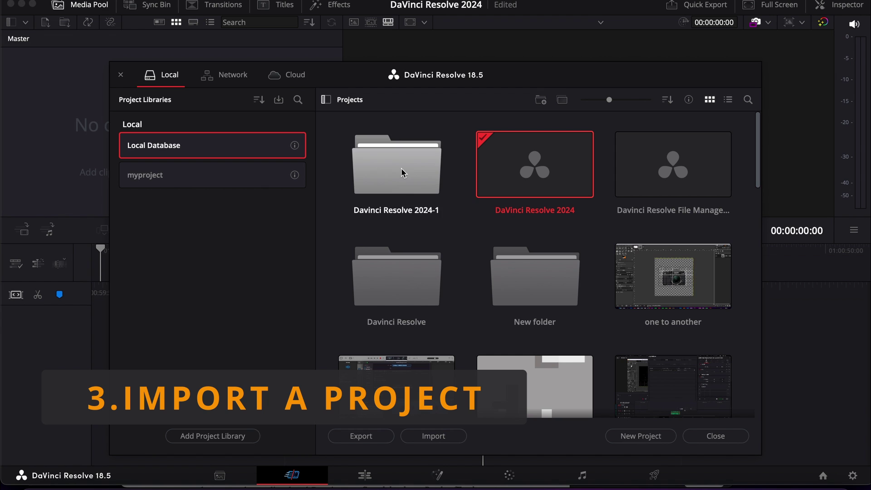
Import 'Untitled Project 15.drp' from the Desktop as a project
right_click(458, 203)
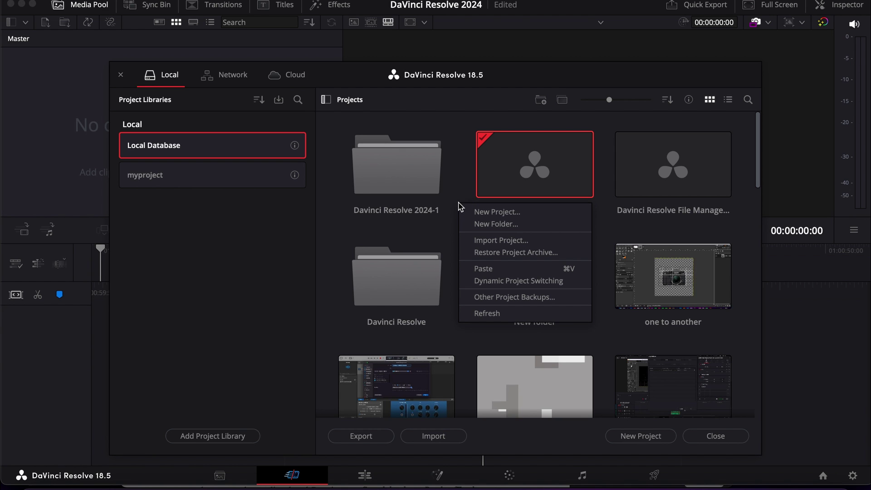
left_click(490, 240)
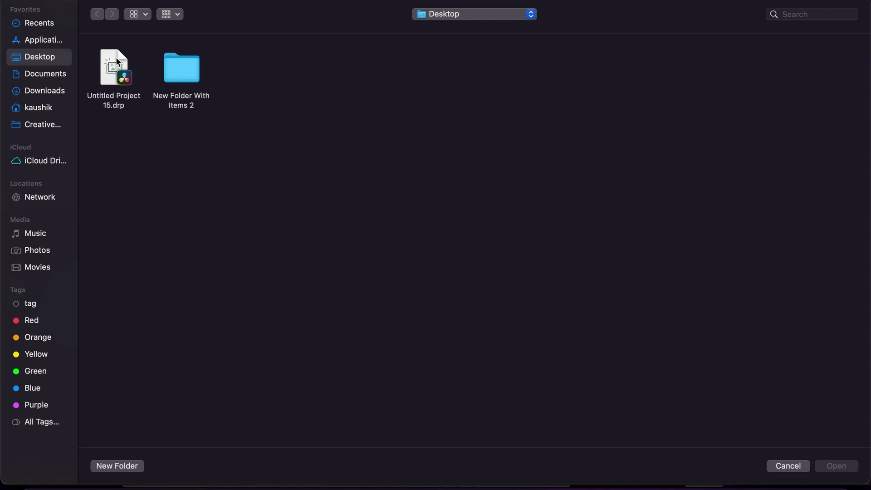
left_click(116, 57)
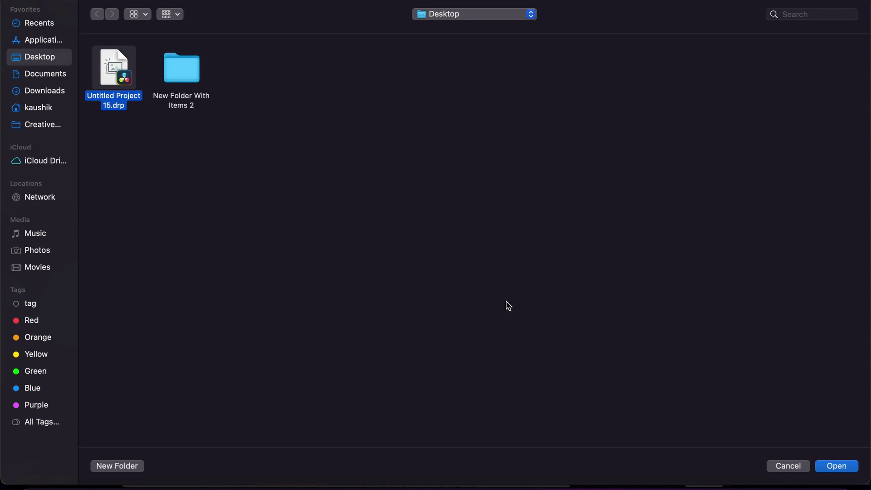
left_click(837, 467)
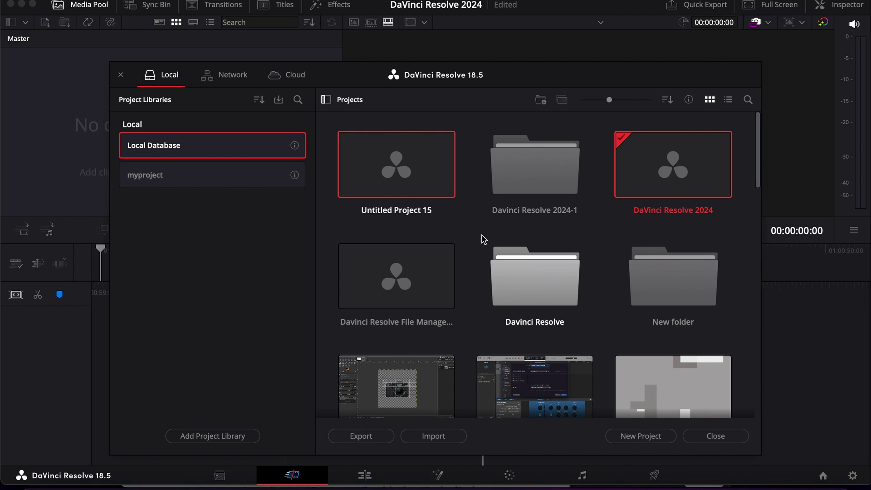
Scroll down the project grid and select the 'one to another' project
scroll(650, 341, "down", 1)
scroll(650, 338, "down", 3)
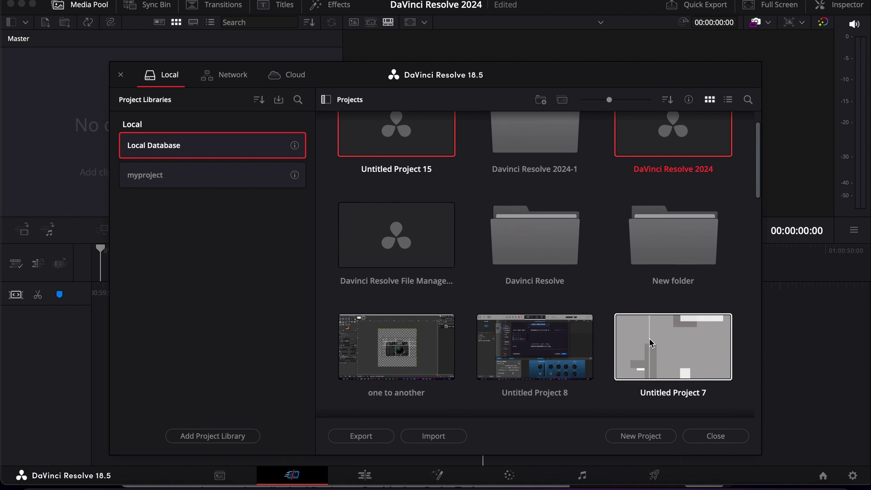
left_click(431, 344)
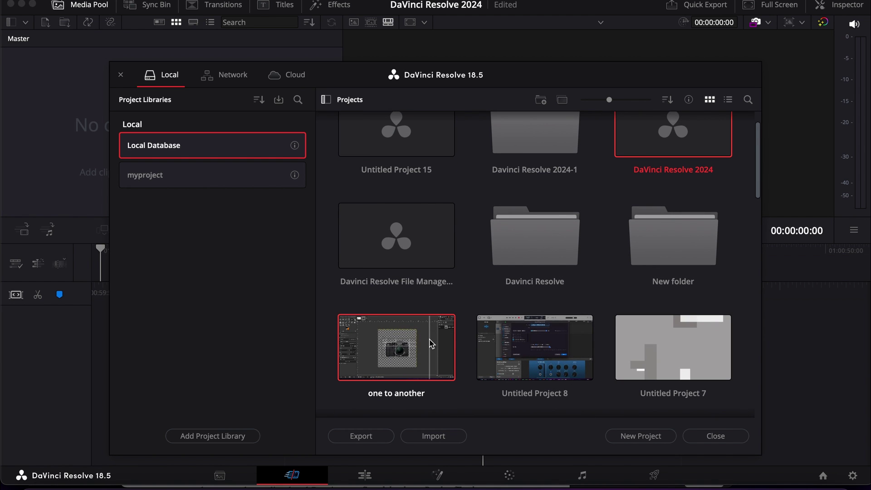
Export the 'one to another' project as a project file saved to the Desktop
right_click(431, 344)
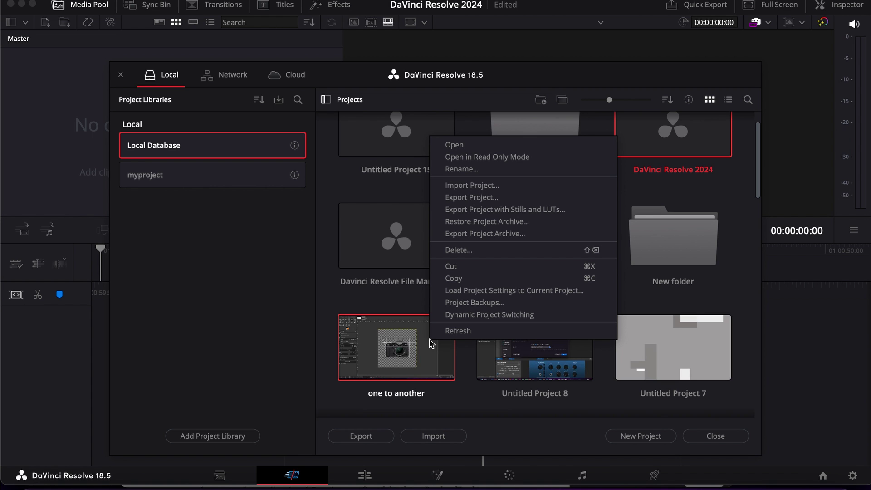
left_click(492, 198)
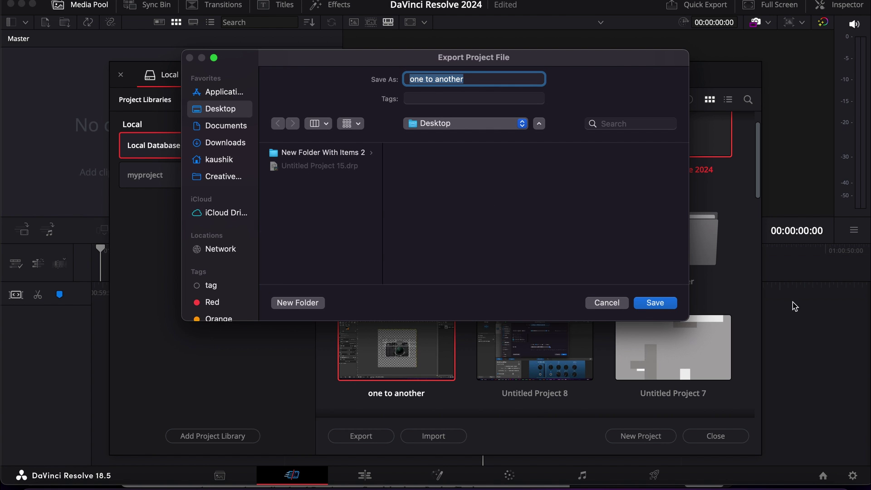
left_click(655, 302)
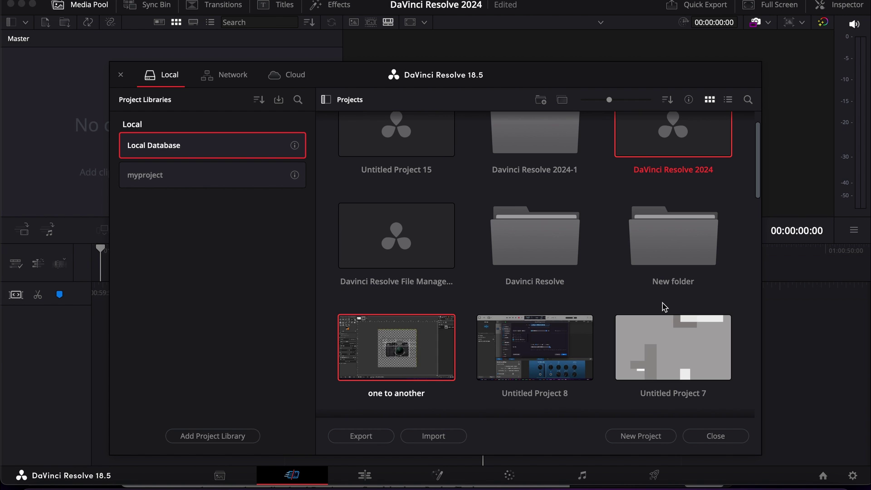
left_click(604, 271)
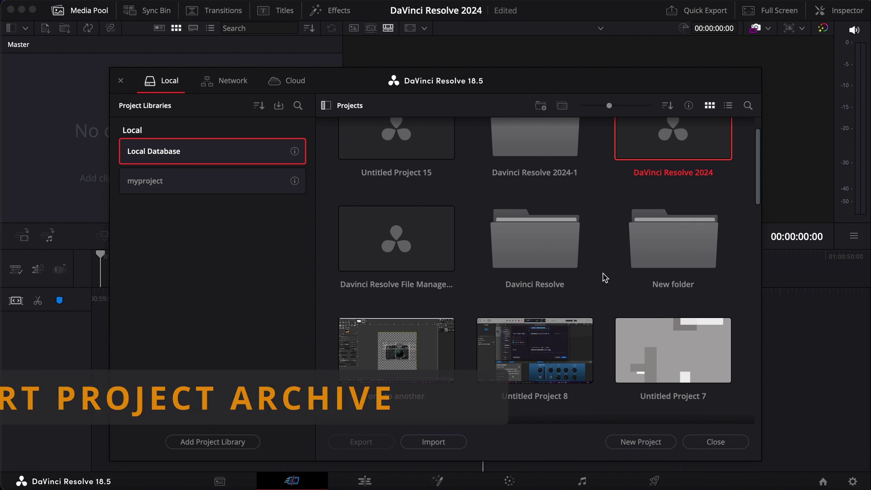
Archive 'one to another' to the Desktop as 'one to another.dra', including proxy media
right_click(426, 338)
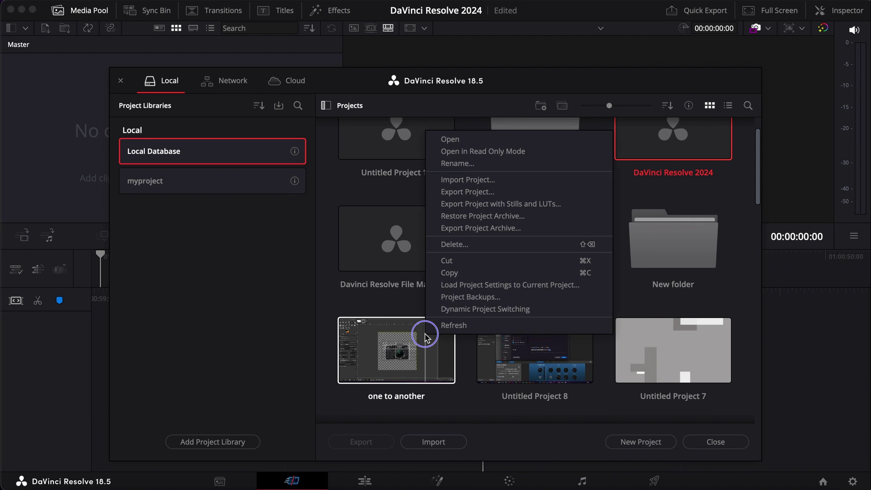
left_click(514, 229)
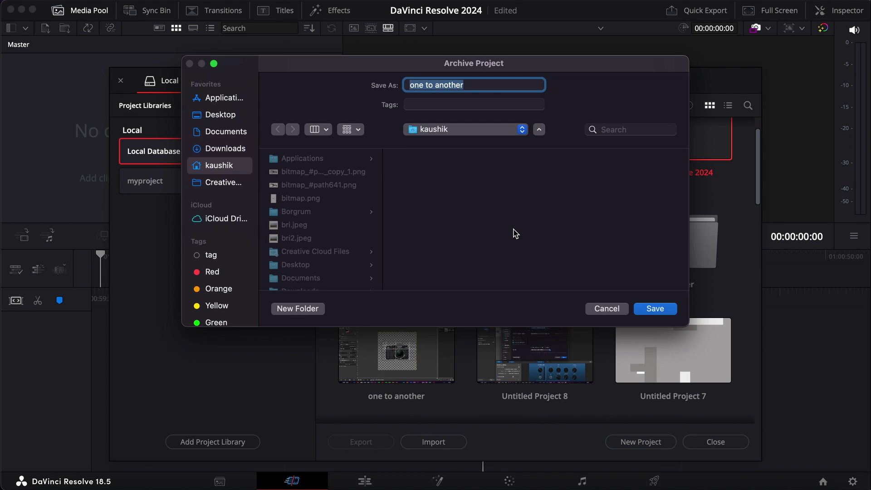
left_click(236, 118)
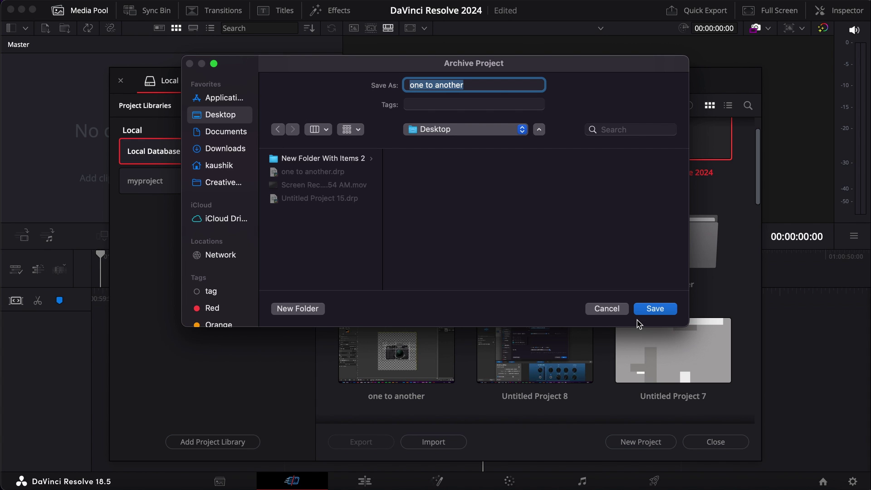
left_click(663, 312)
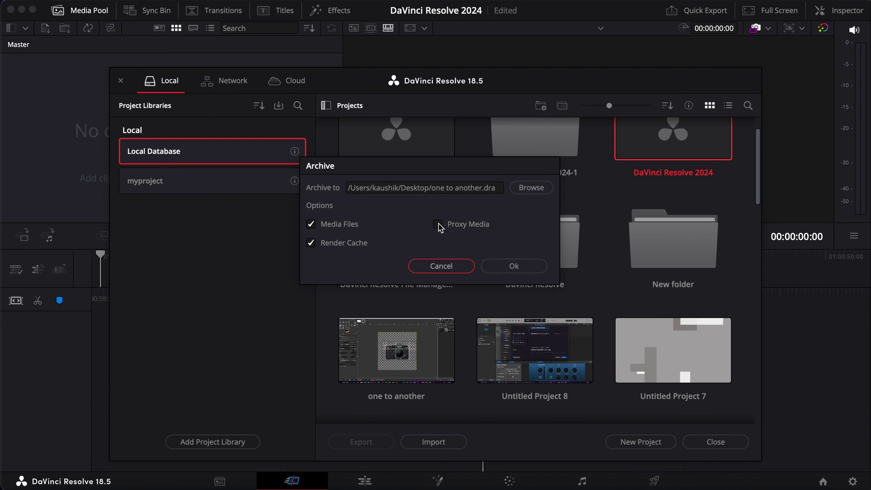
left_click(439, 226)
left_click(533, 267)
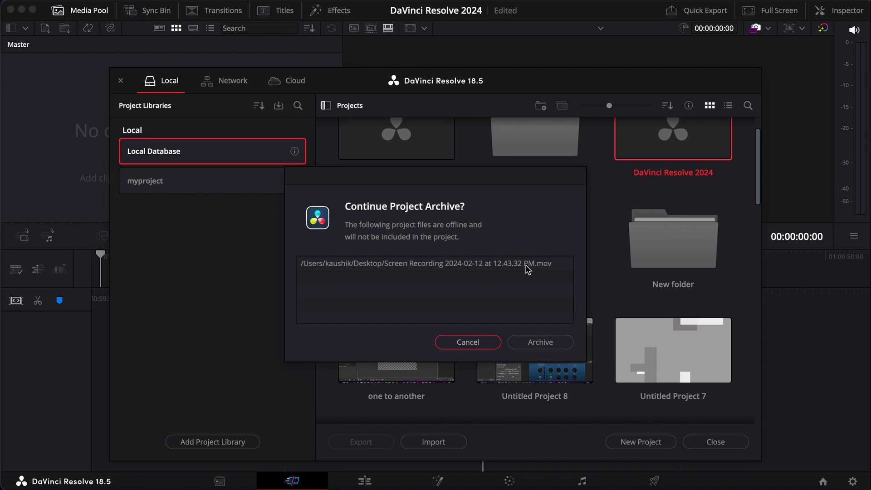
left_click(538, 343)
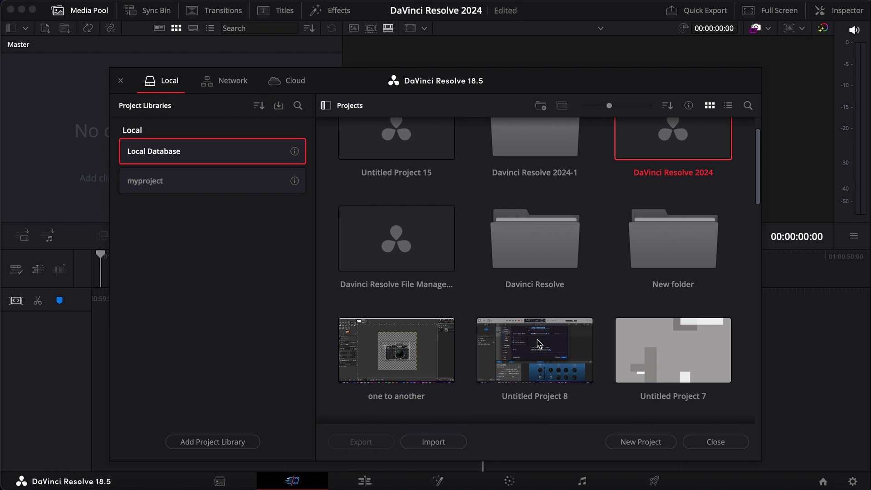
Restore the project archive 'one to another.dra' from the Desktop
right_click(602, 402)
left_click(603, 403)
right_click(604, 403)
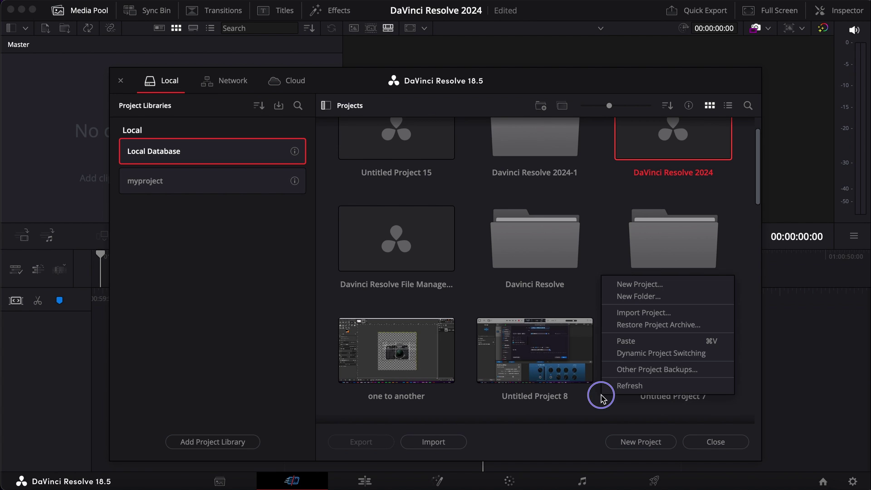
left_click(658, 325)
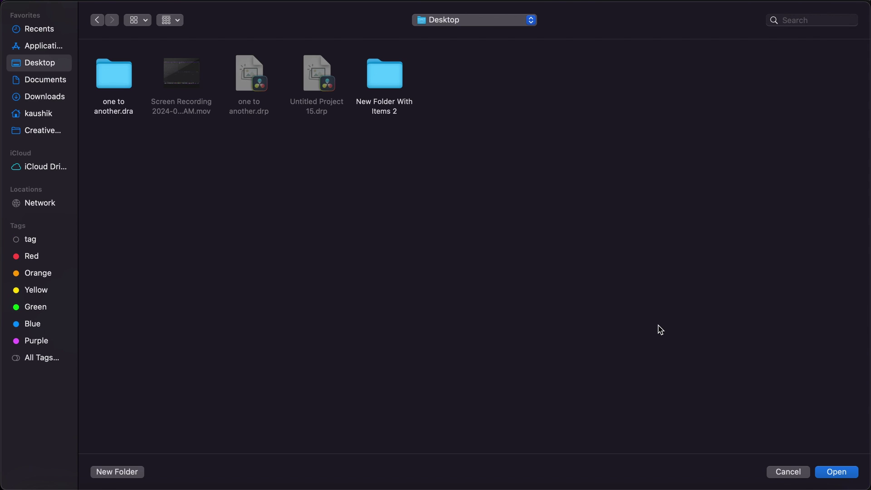
left_click(128, 79)
left_click(836, 471)
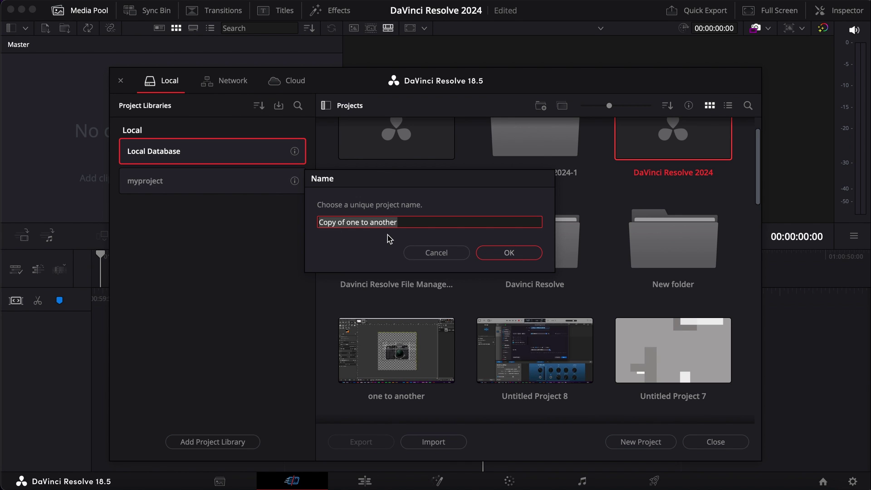
Name the restored project 'one to another2' and confirm the import
left_click(346, 222)
key("BackSpace")
key("BackSpace")
key("BackSpace")
key("BackSpace")
key("BackSpace")
key("BackSpace")
key("BackSpace")
key("BackSpace")
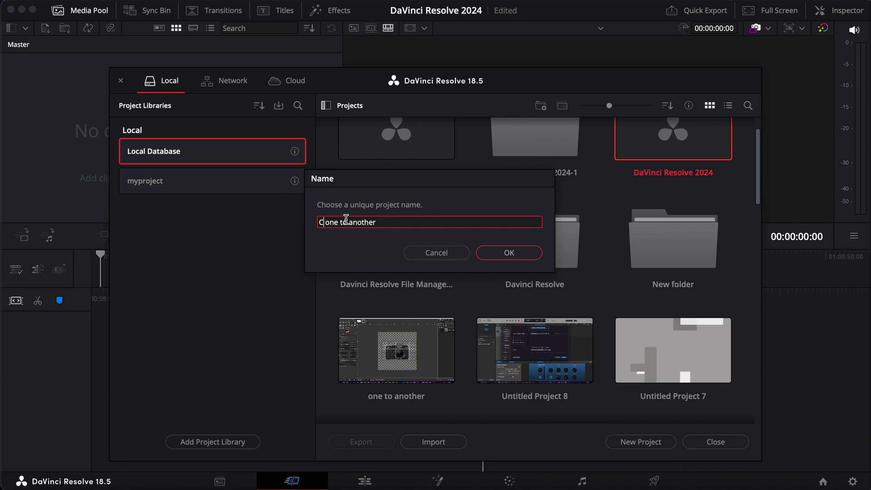
left_click(377, 222)
type("2")
left_click(511, 254)
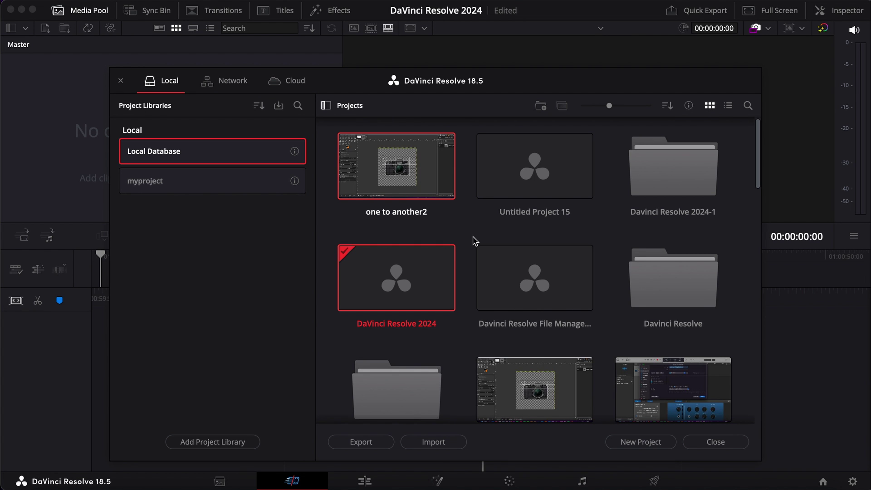
scroll(473, 240, "down", 3)
scroll(562, 293, "down", 1)
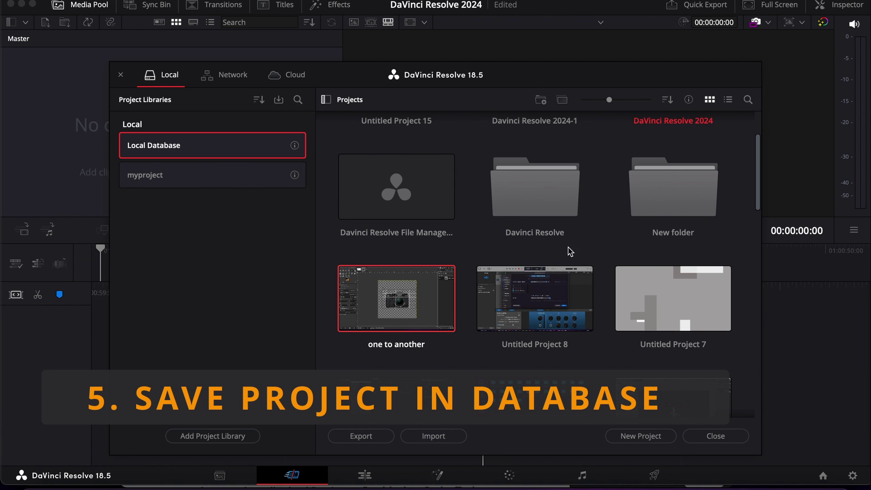
scroll(696, 253, "up", 3)
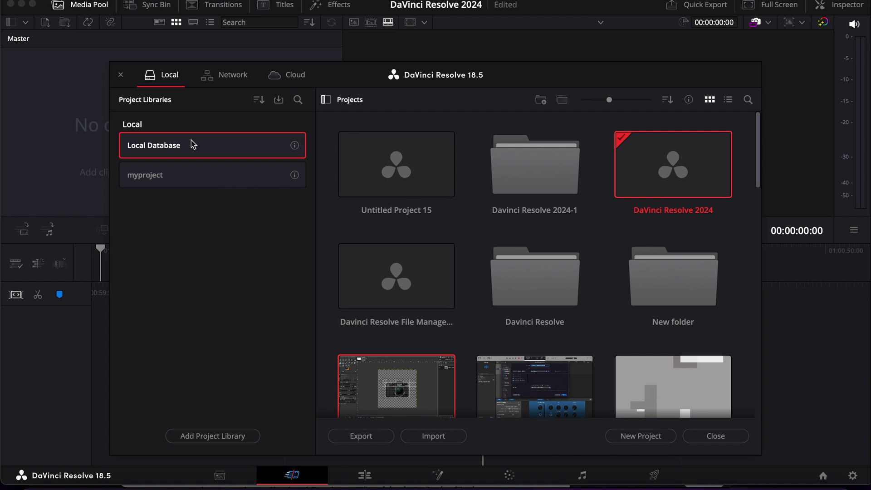
right_click(162, 145)
left_click(185, 154)
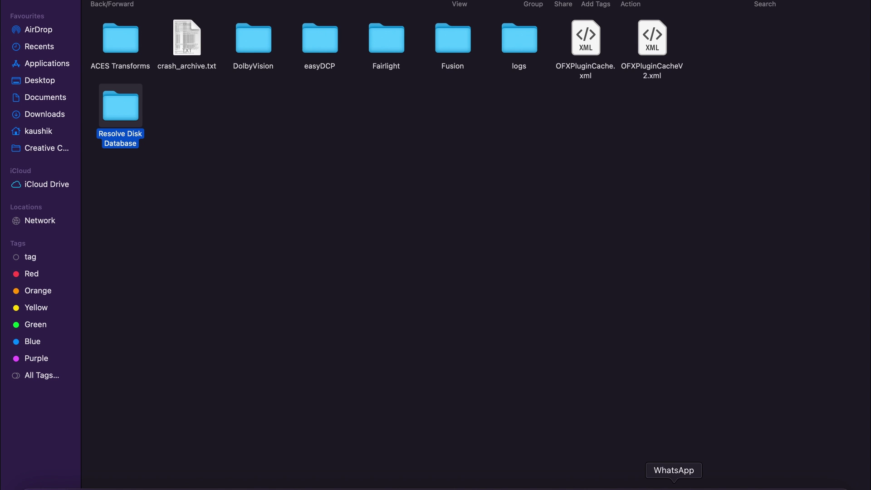
left_click(698, 482)
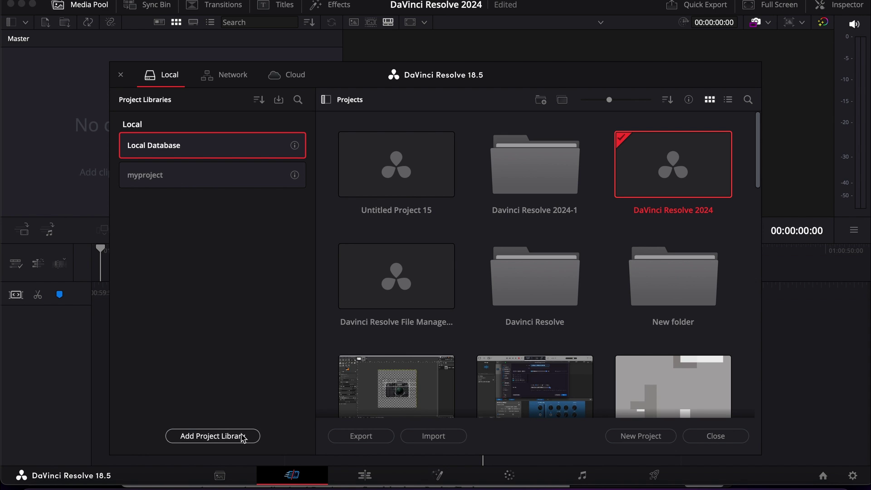
left_click(213, 439)
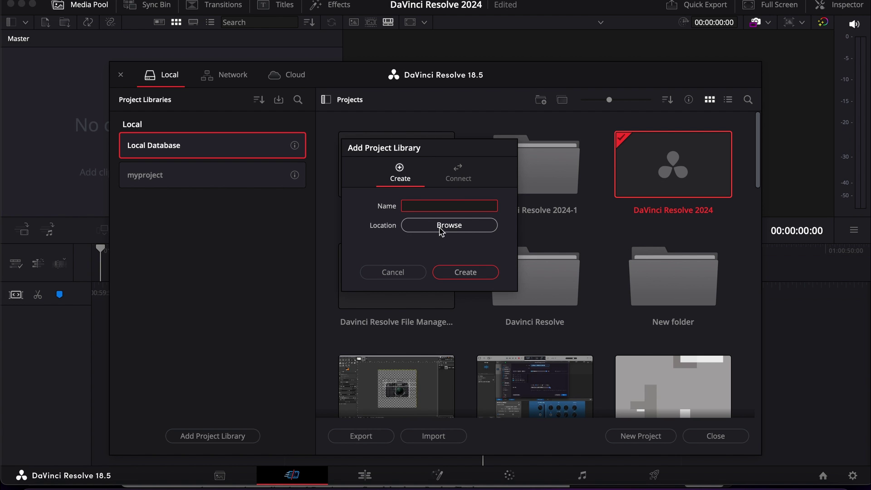
left_click(440, 226)
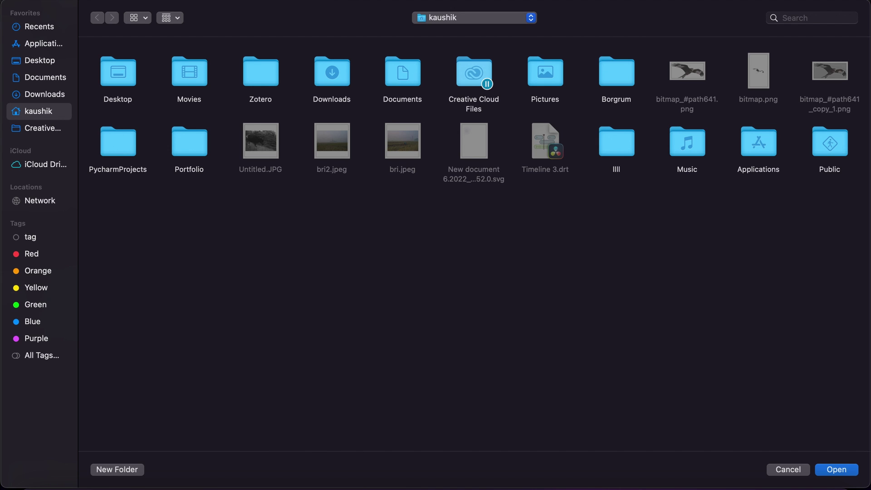
left_click(775, 471)
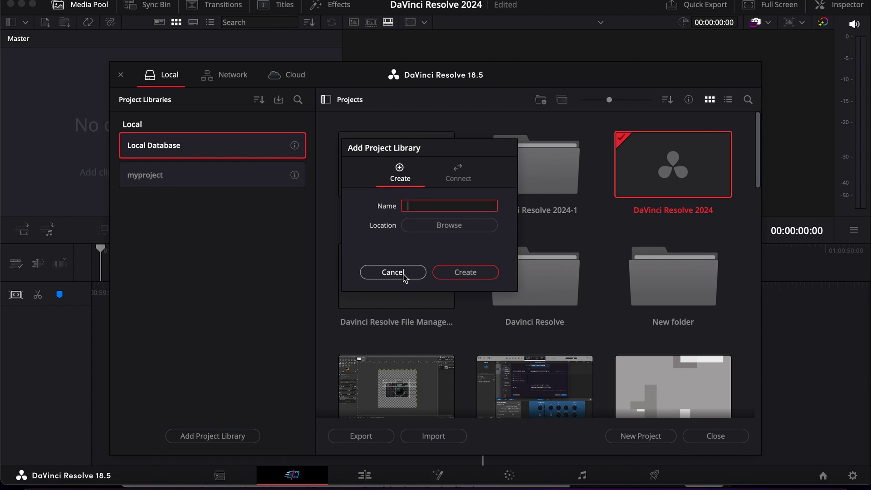
left_click(393, 272)
scroll(345, 295, "down", 1)
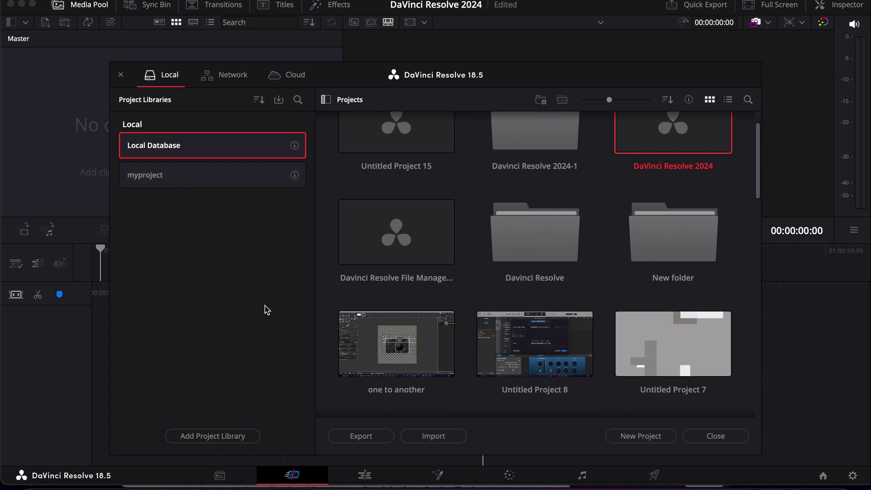